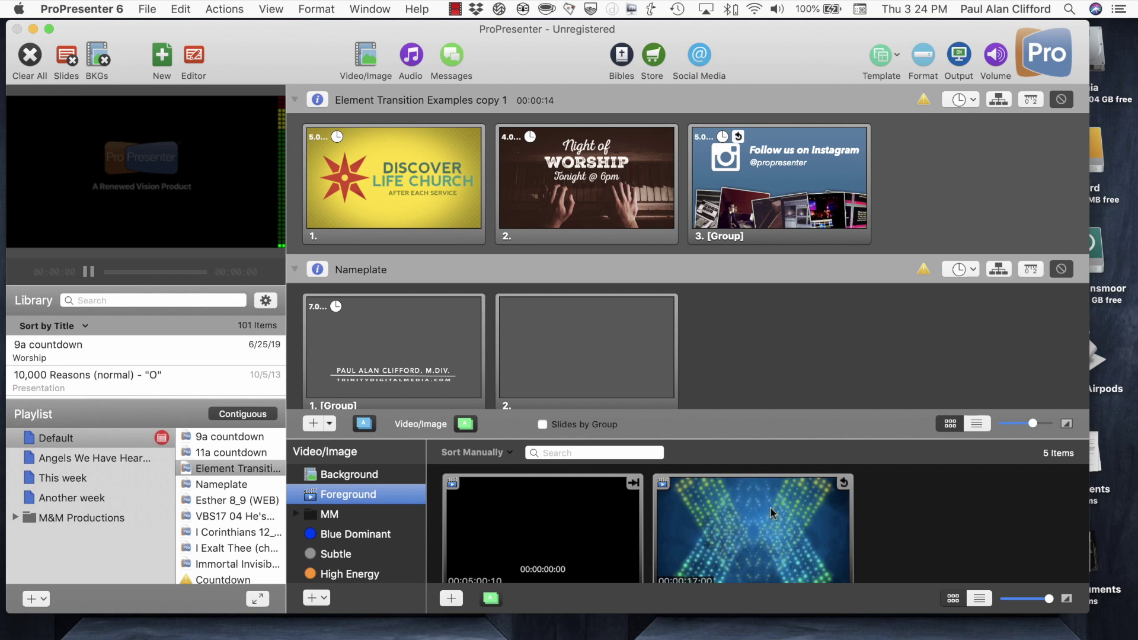
- Add the 17-second Light Show Blue video as a third Nameplate slide and play it to output
scroll(661, 350, "down", 10)
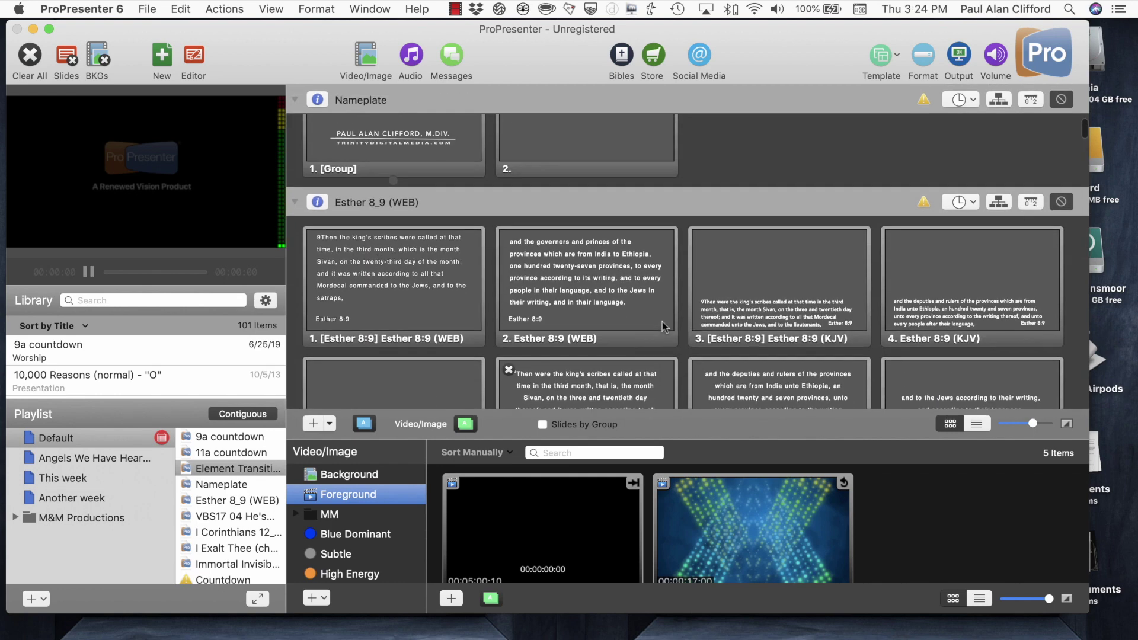
scroll(663, 326, "up", 12)
scroll(663, 324, "down", 4)
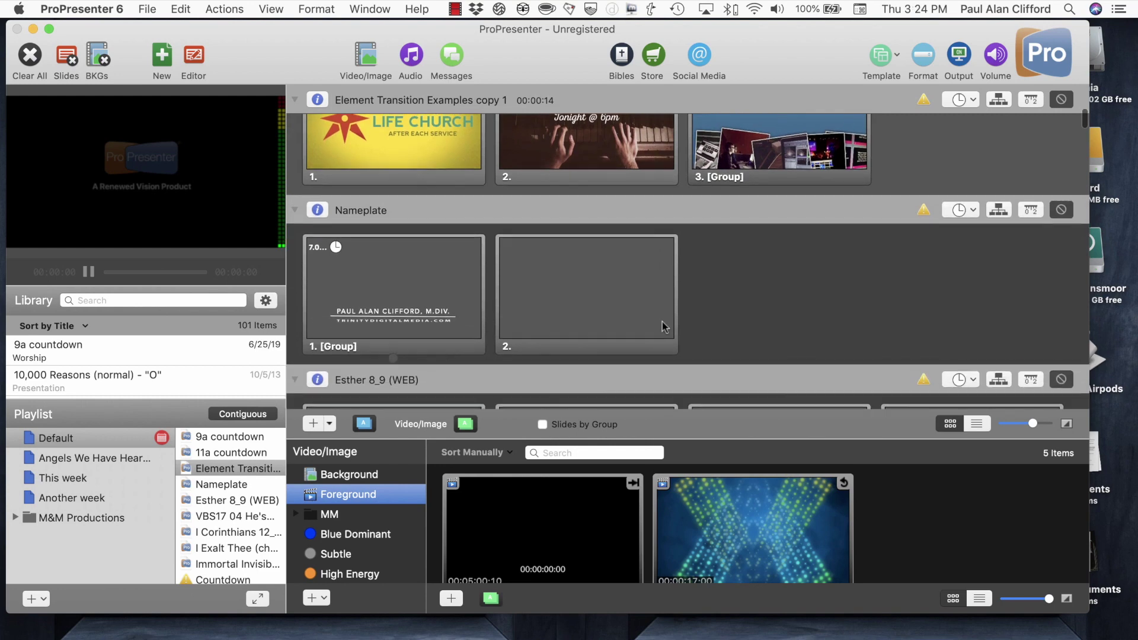
left_click_drag(759, 517, 758, 291)
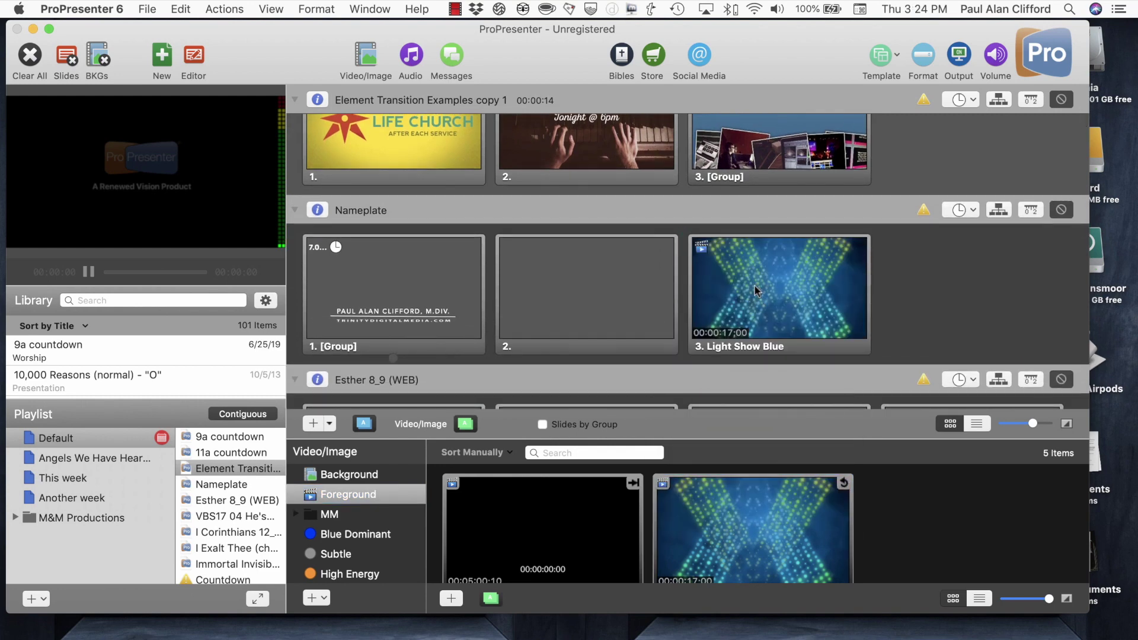
left_click(755, 286)
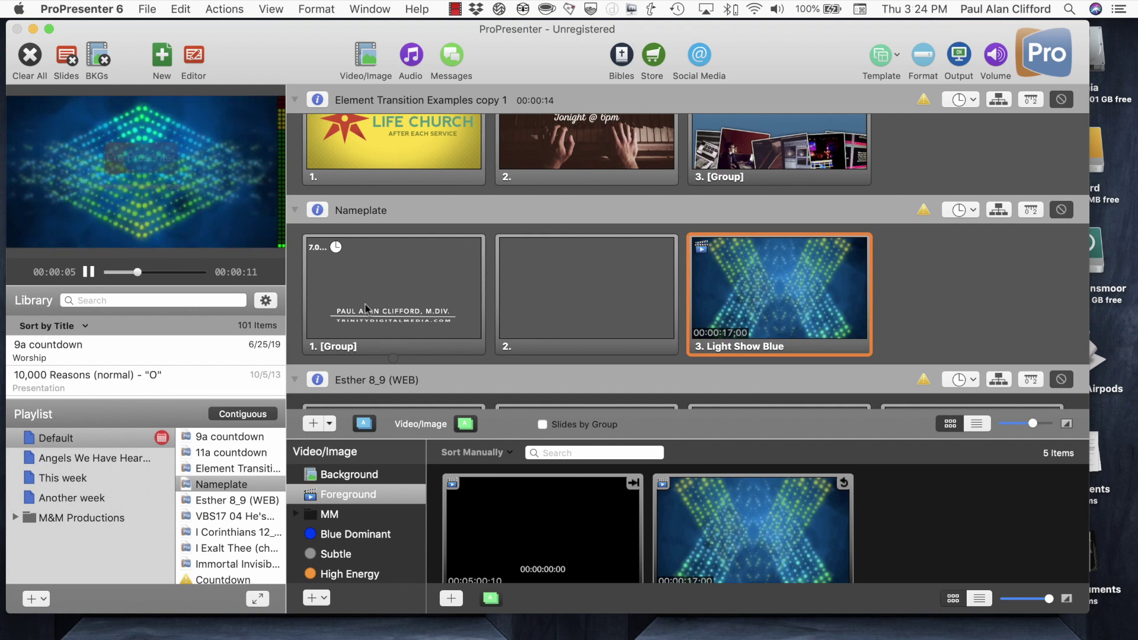
- Set the Light Show Blue slide's Media Cue Behavior to Background
right_click(783, 313)
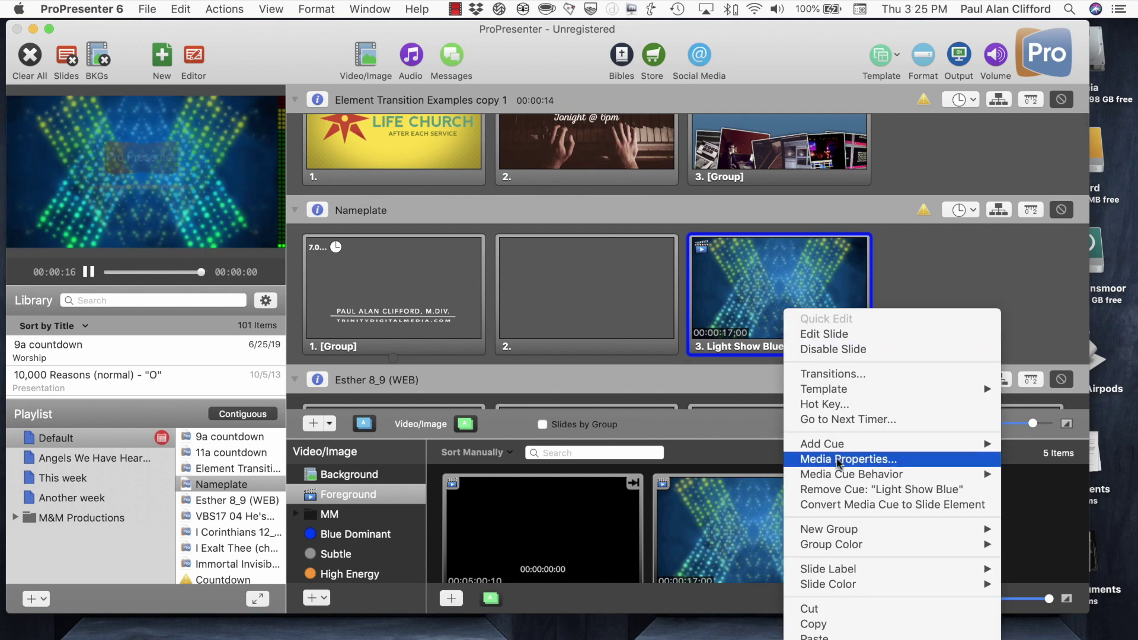
mouse_move(837, 478)
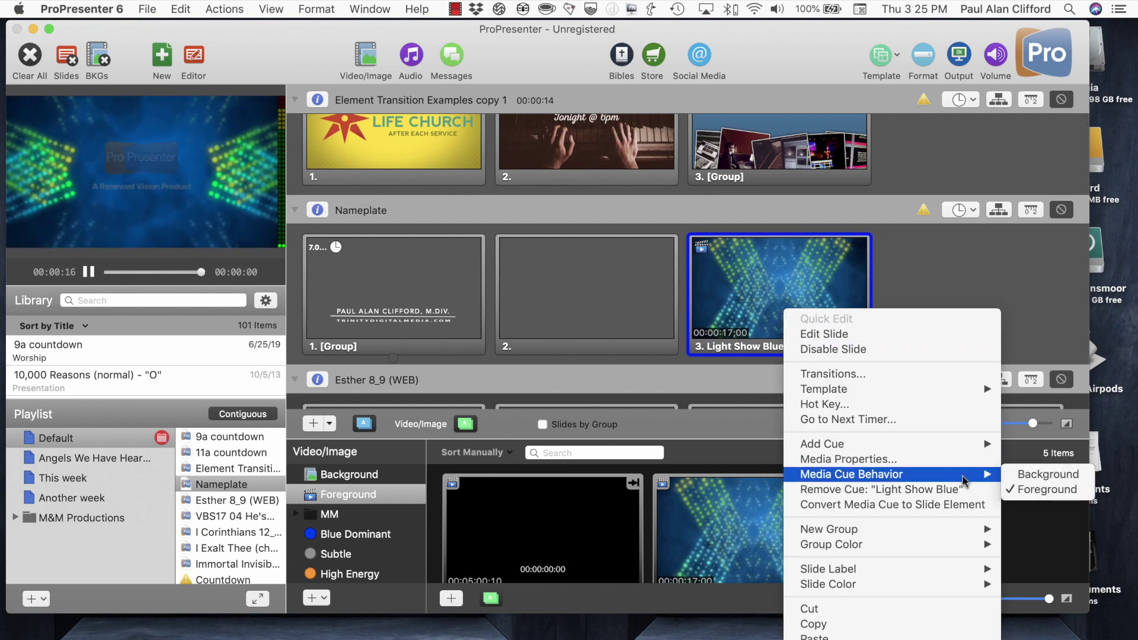
left_click(1048, 475)
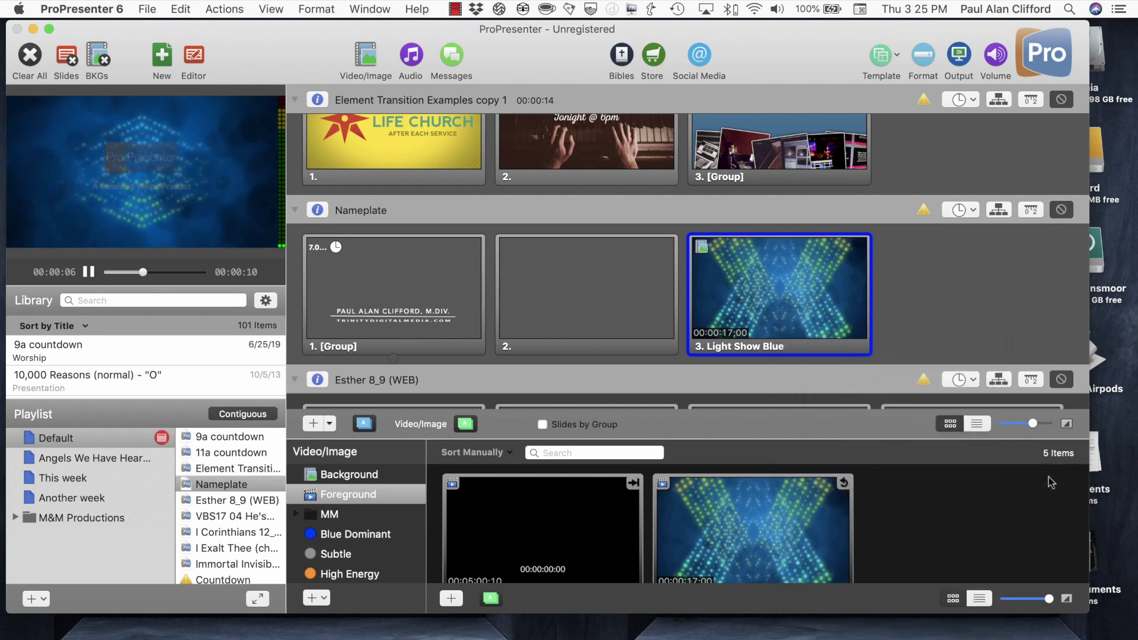
right_click(775, 279)
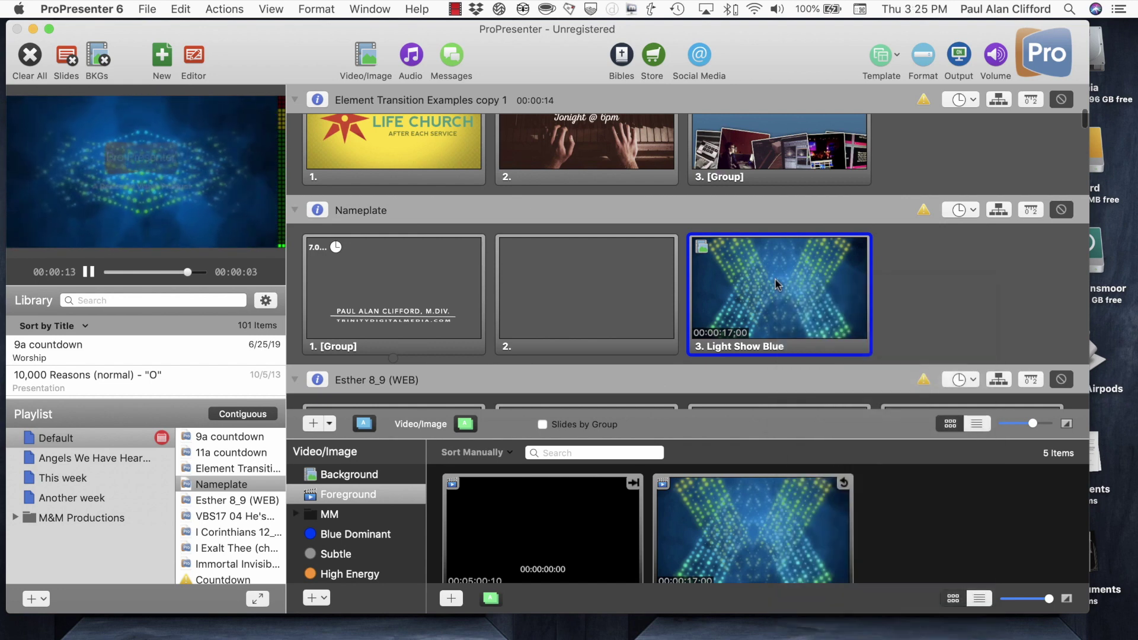
right_click(775, 279)
- Edit the Light Show Blue slide and start inserting an image file with the Image tool
left_click(797, 301)
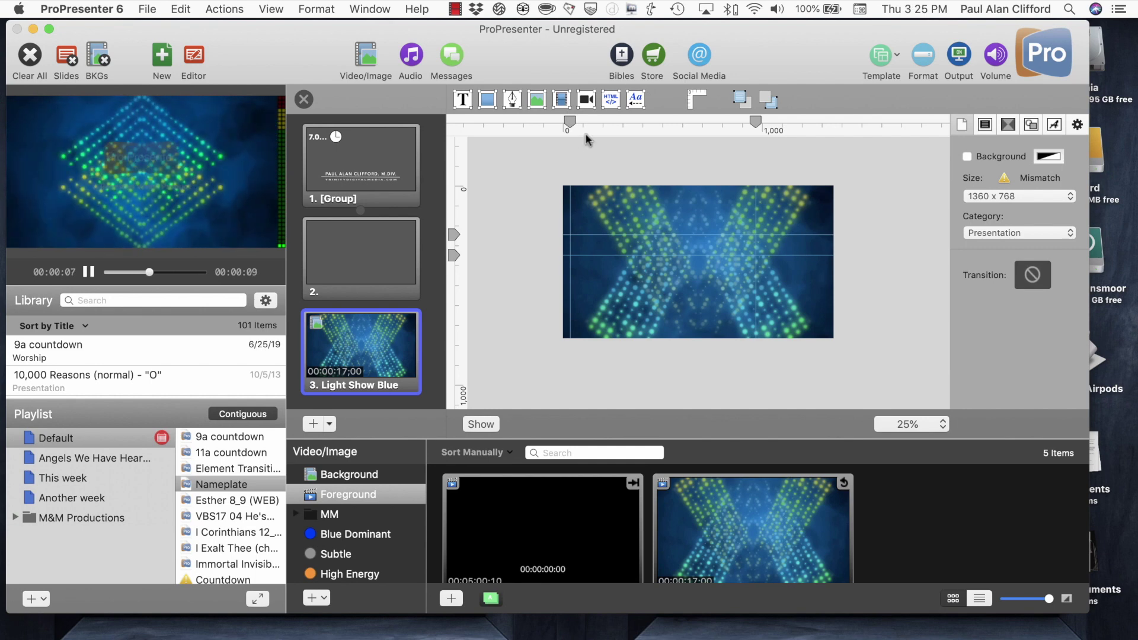
left_click(537, 102)
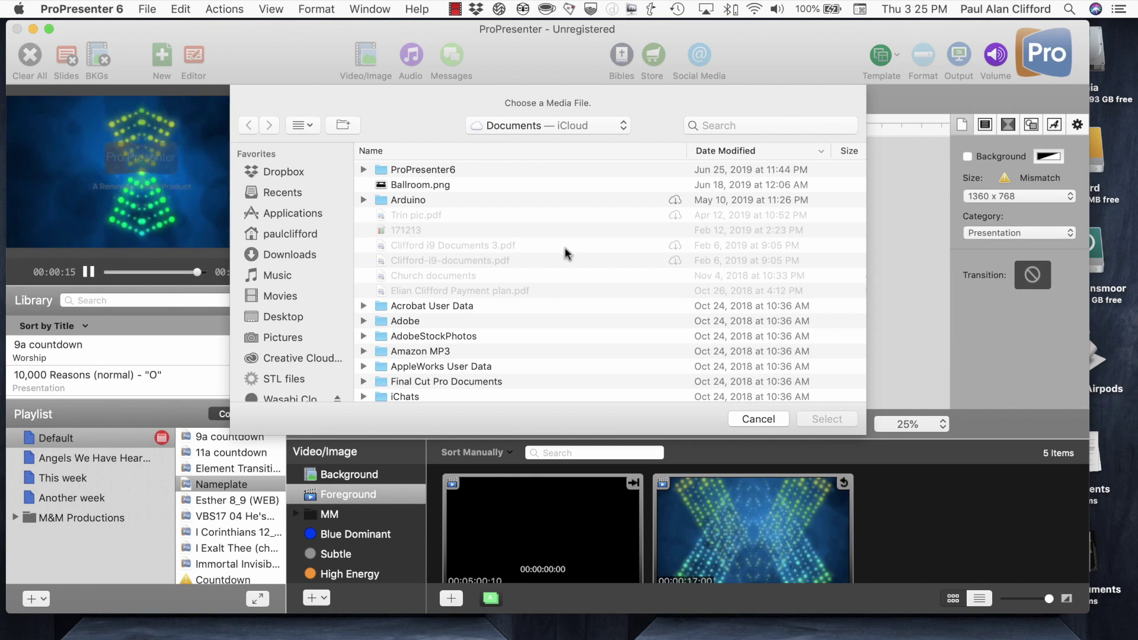
- Browse My Pictures in the file chooser, selecting tardisbg.jpg, then collapse the folder
scroll(567, 259, "down", 5)
scroll(567, 259, "down", 15)
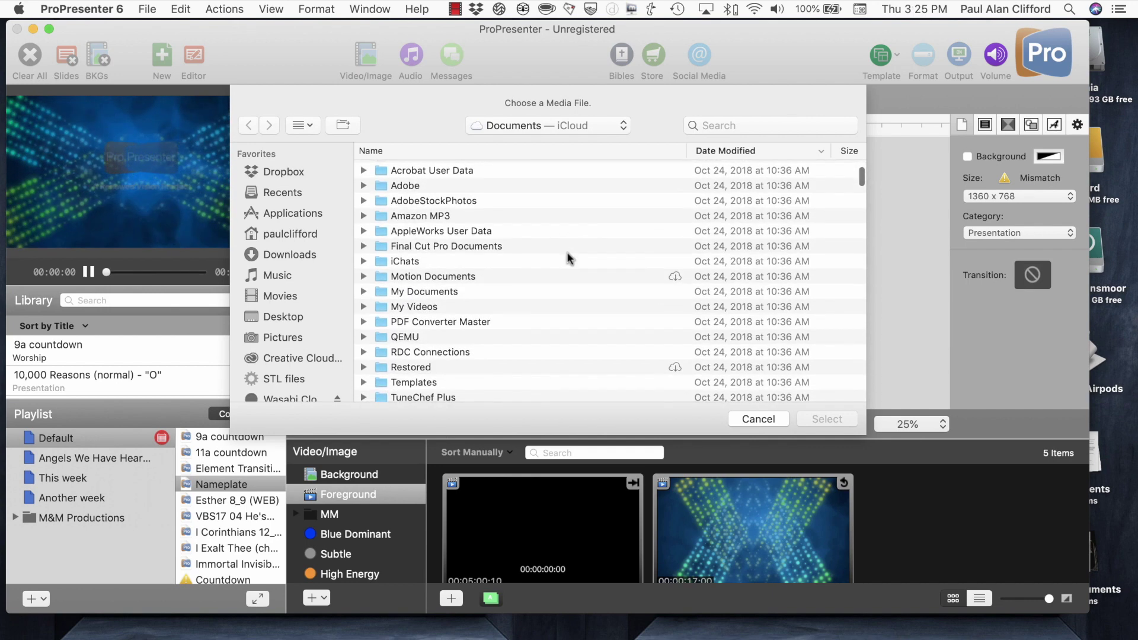
scroll(567, 259, "up", 3)
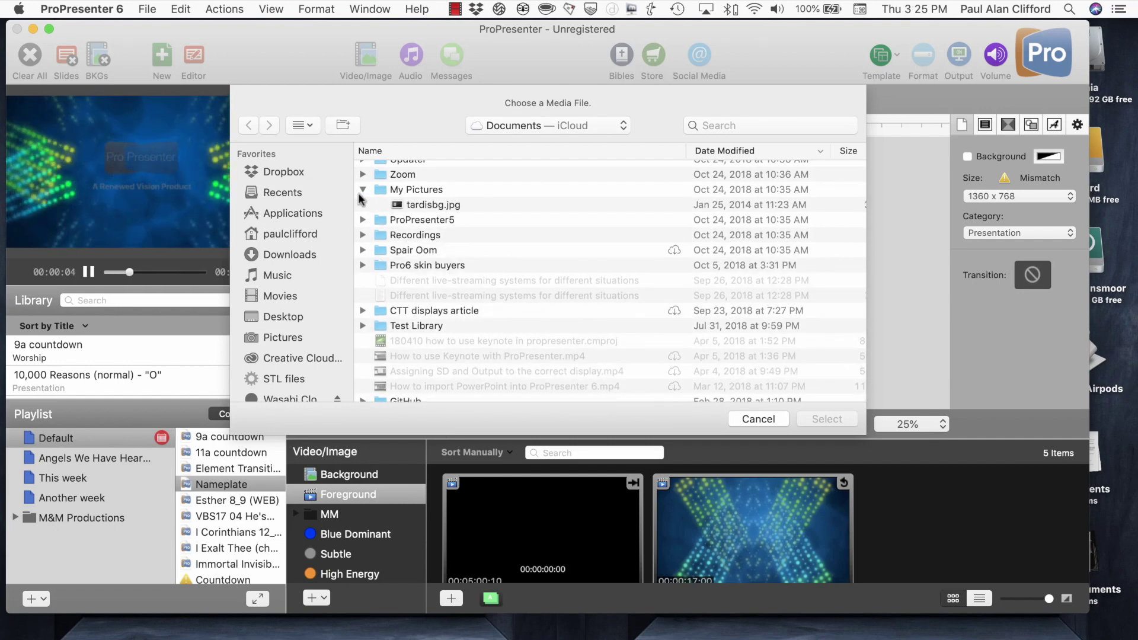
left_click(405, 206)
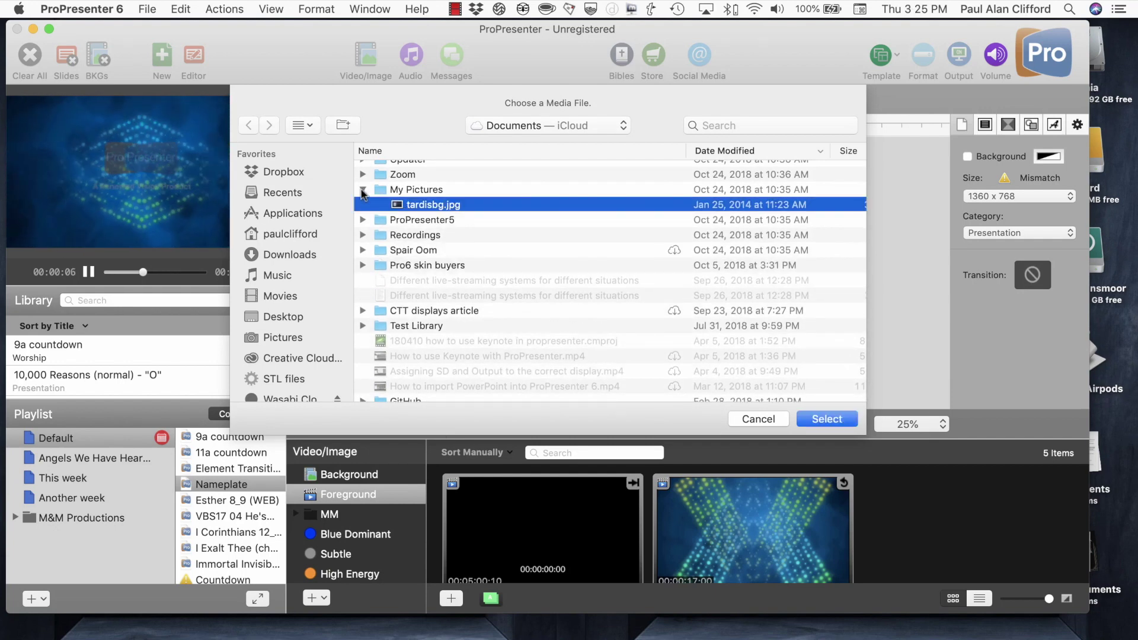
left_click(362, 190)
- Select new-header-wide.psd and preview it
scroll(369, 356, "down", 3)
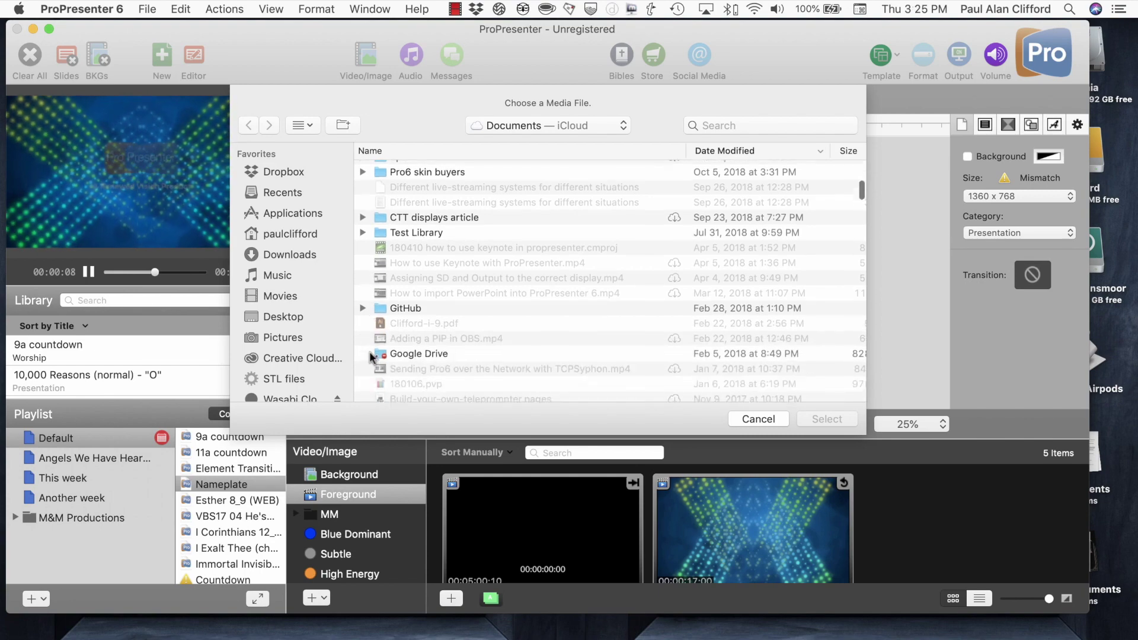
scroll(371, 357, "down", 5)
scroll(370, 355, "down", 10)
scroll(369, 354, "down", 10)
scroll(368, 354, "down", 10)
scroll(368, 354, "up", 5)
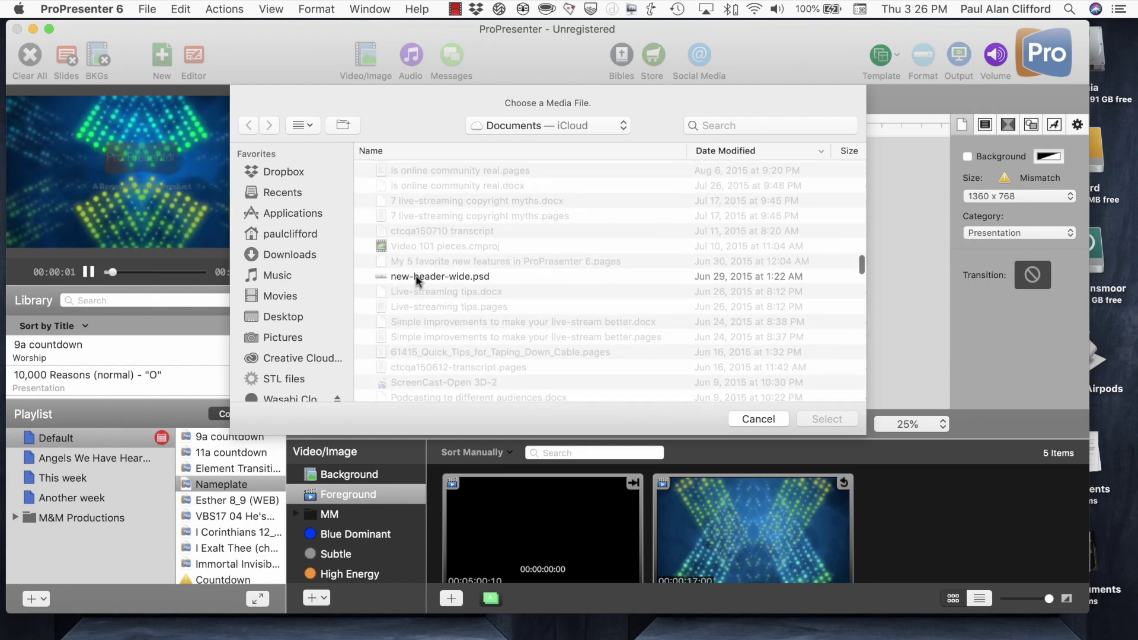
left_click(416, 277)
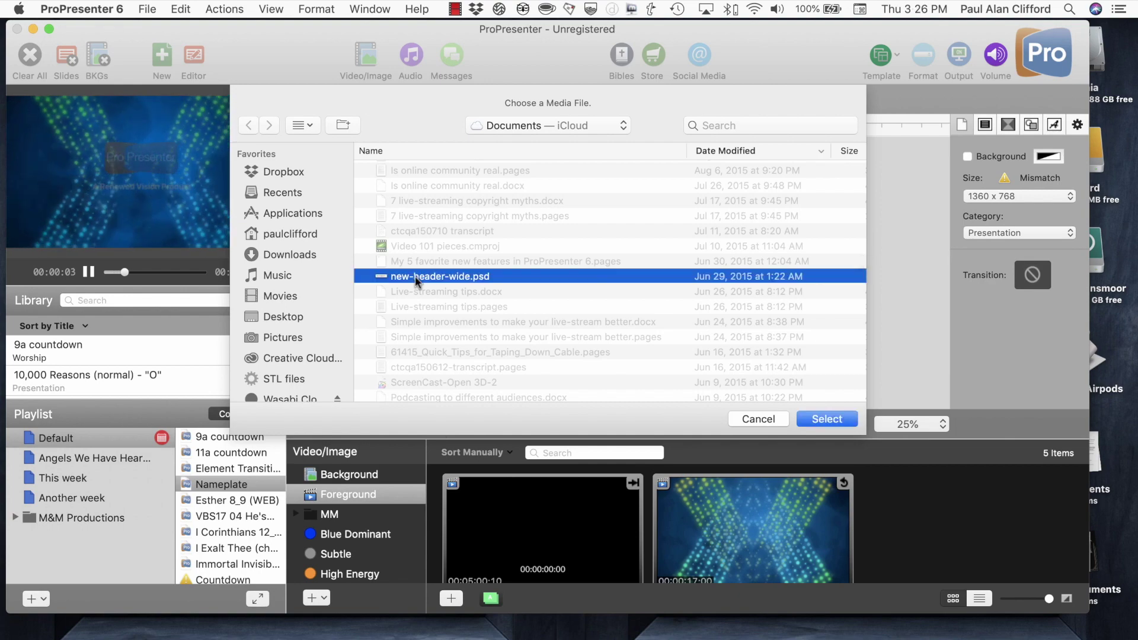
key("space")
key("space")
- Open the Pictures folder and select the photo IMG_7667.JPG
scroll(416, 282, "down", 3)
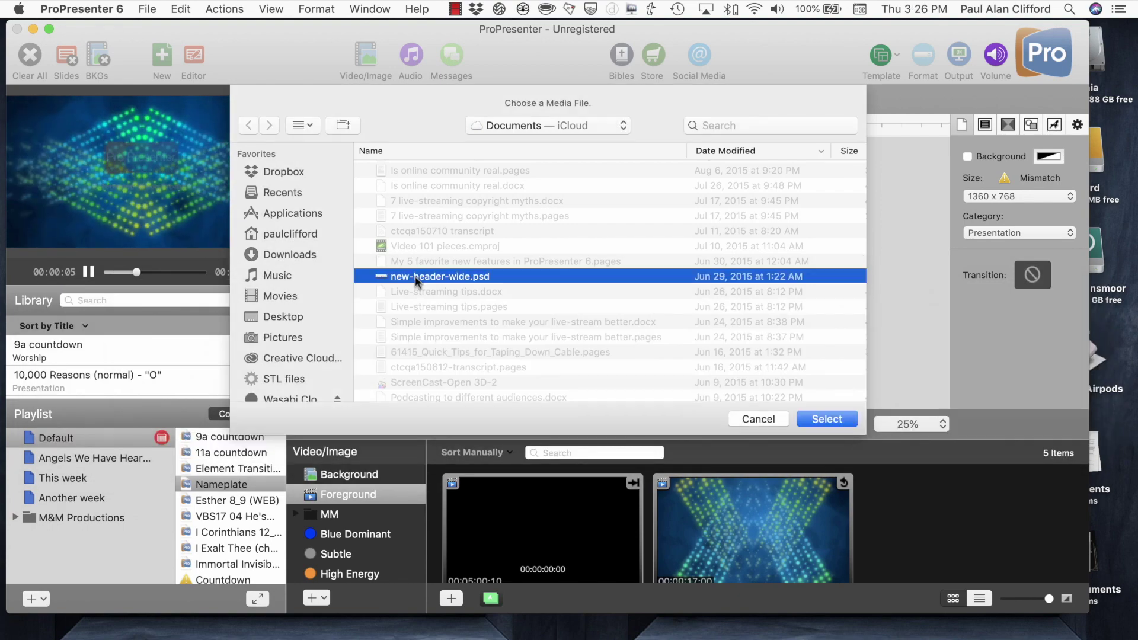
scroll(416, 280, "down", 10)
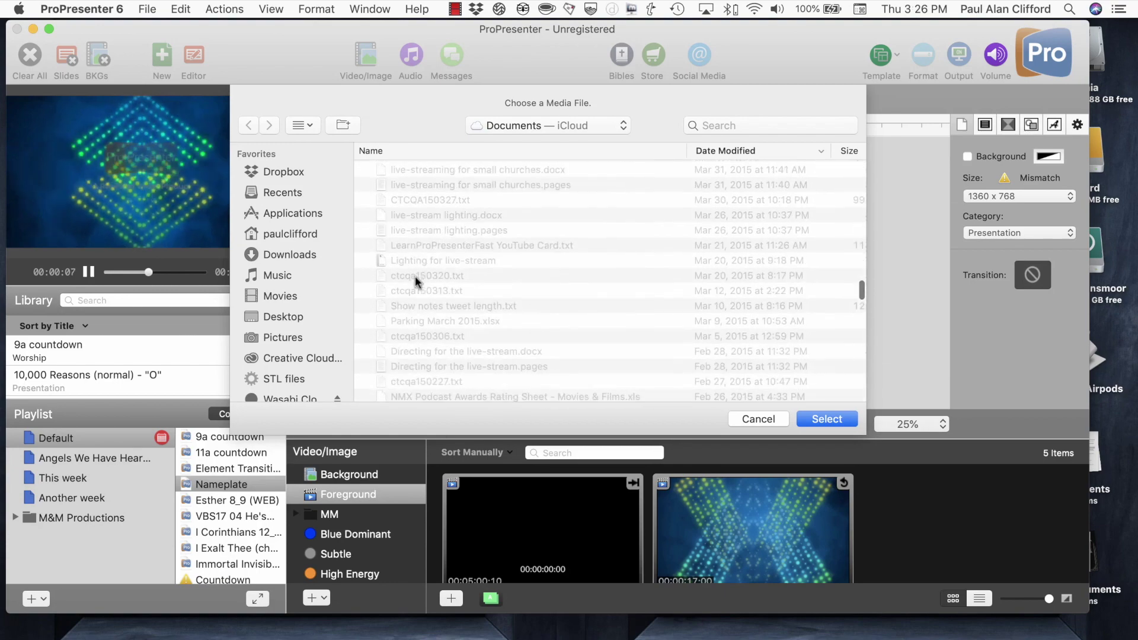
scroll(416, 280, "down", 10)
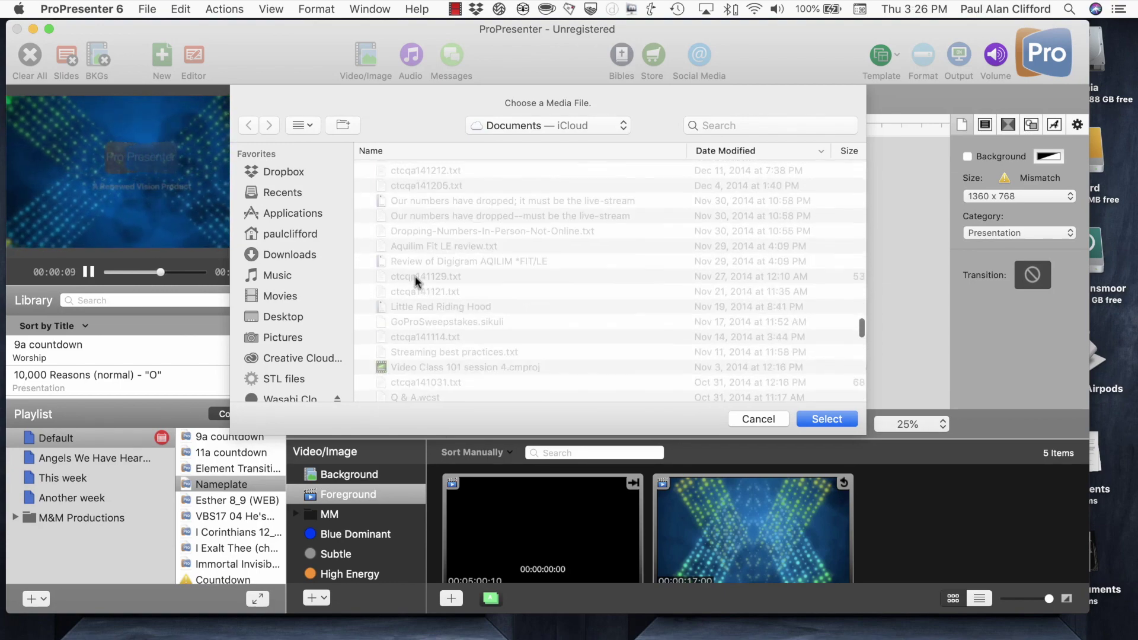
scroll(416, 282, "down", 10)
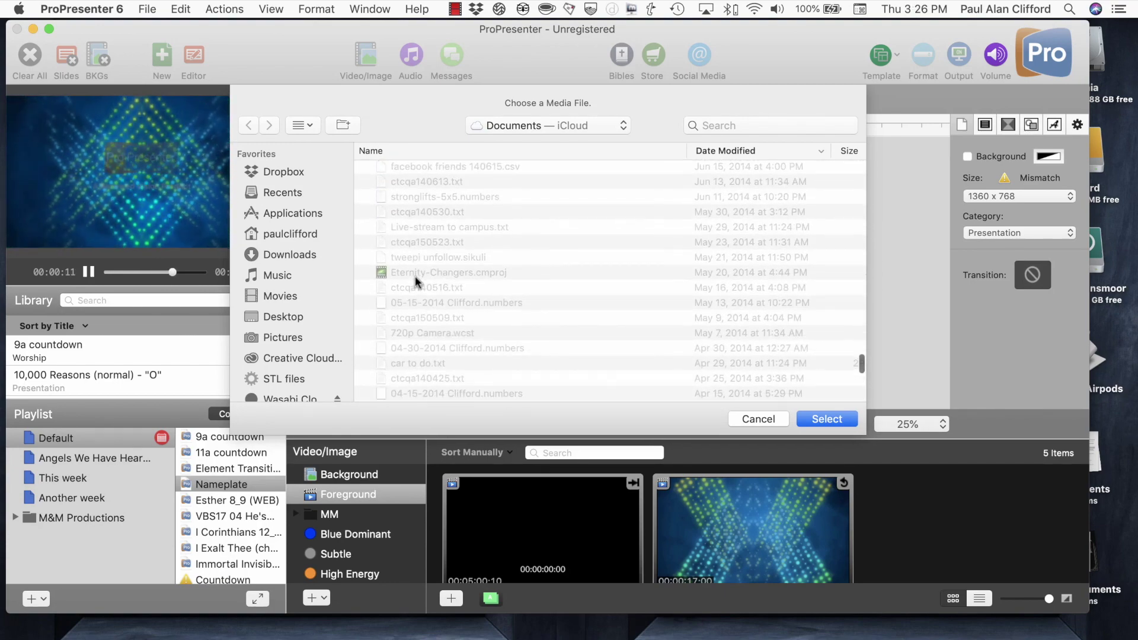
scroll(417, 282, "down", 10)
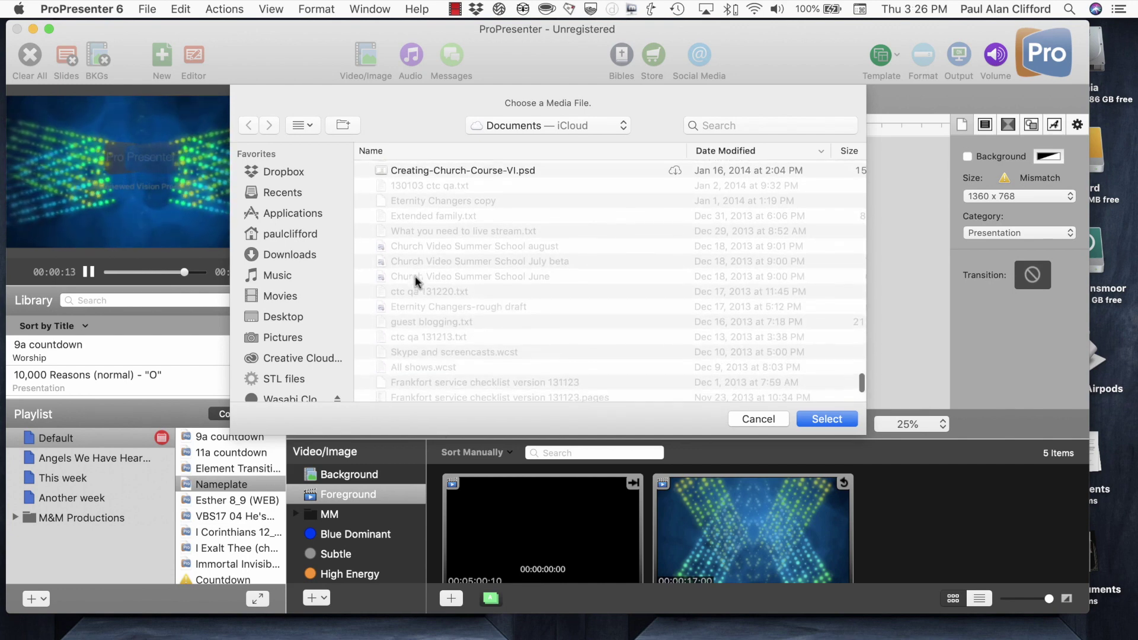
scroll(417, 282, "down", 10)
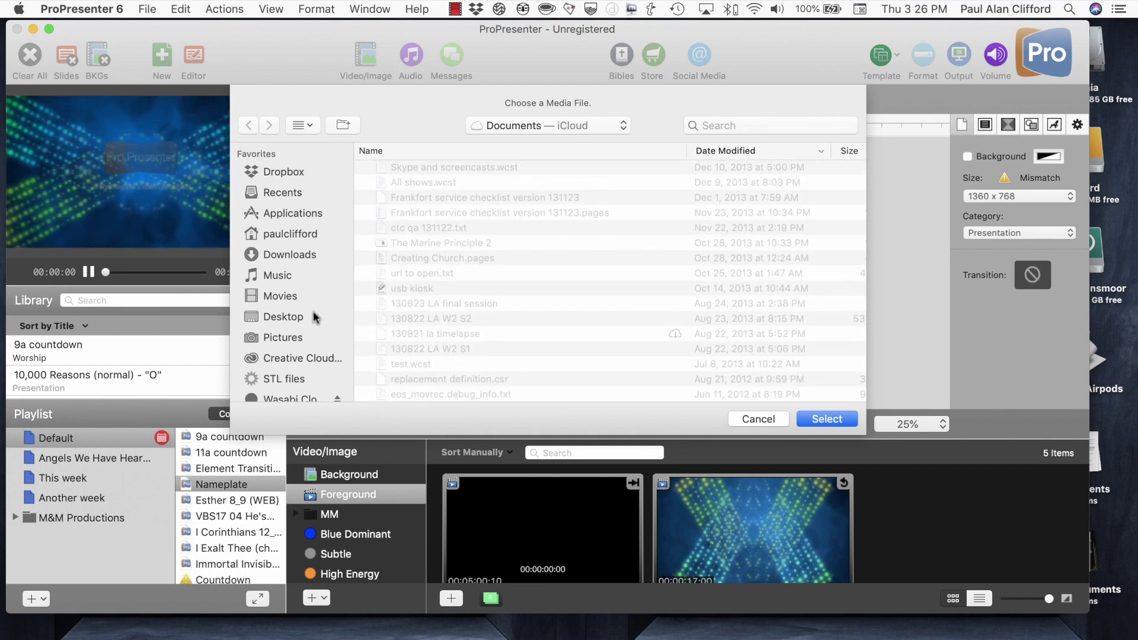
left_click(286, 339)
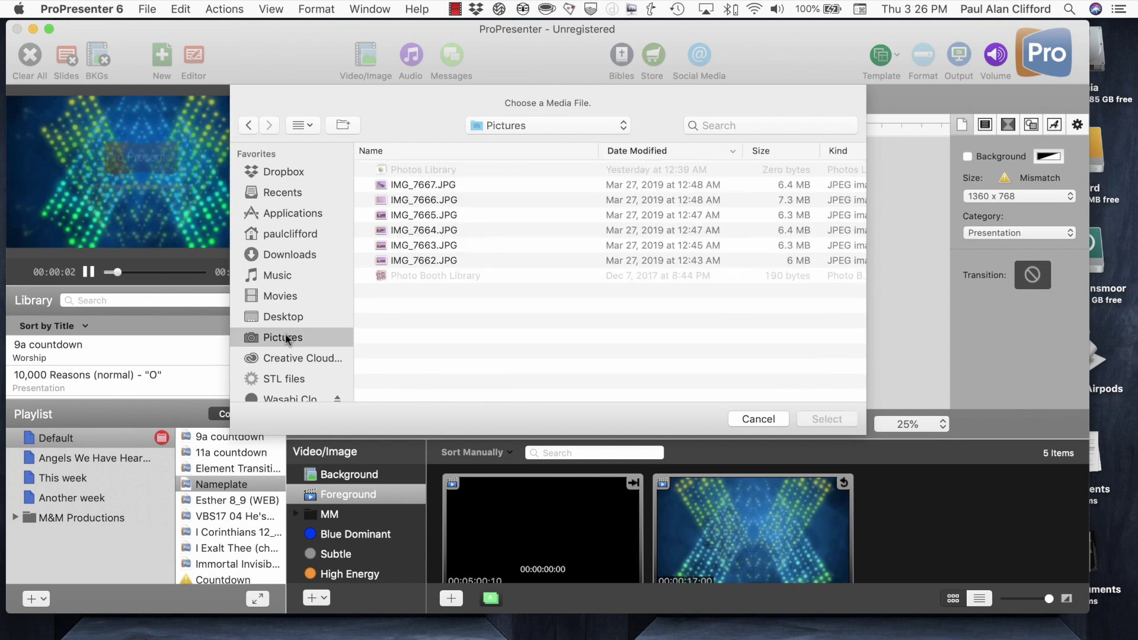
left_click(404, 189)
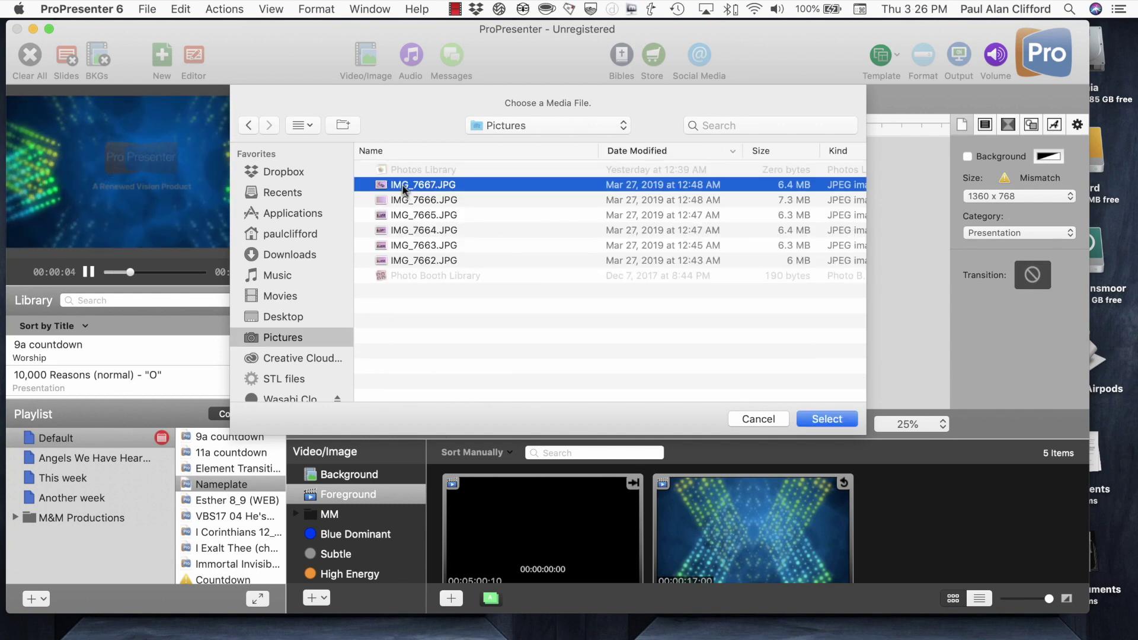
key("space")
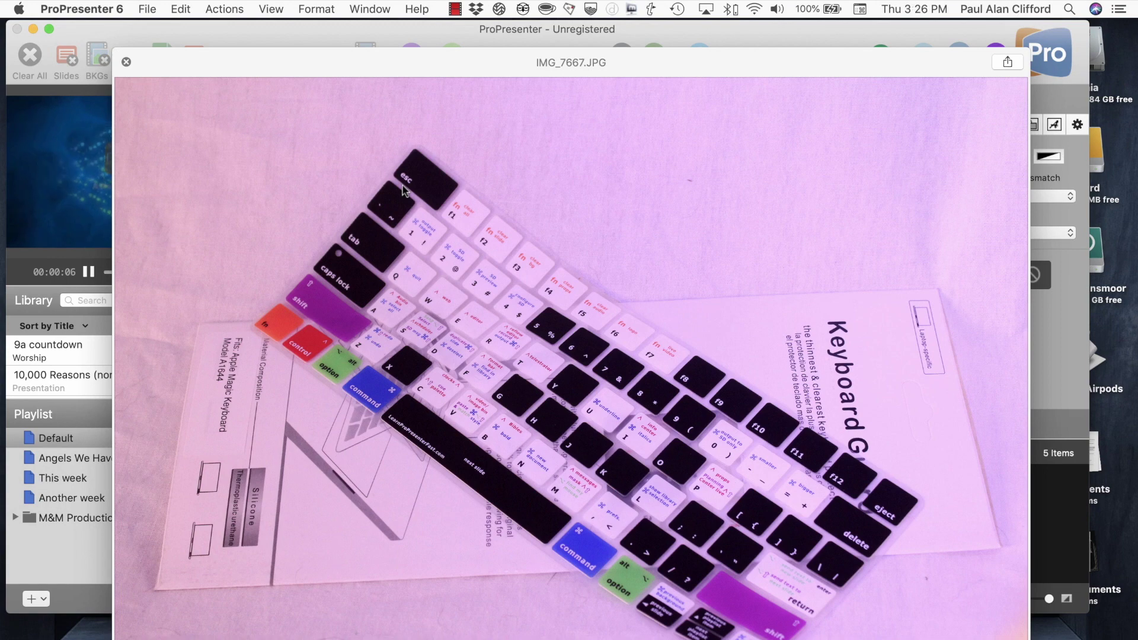
key("space")
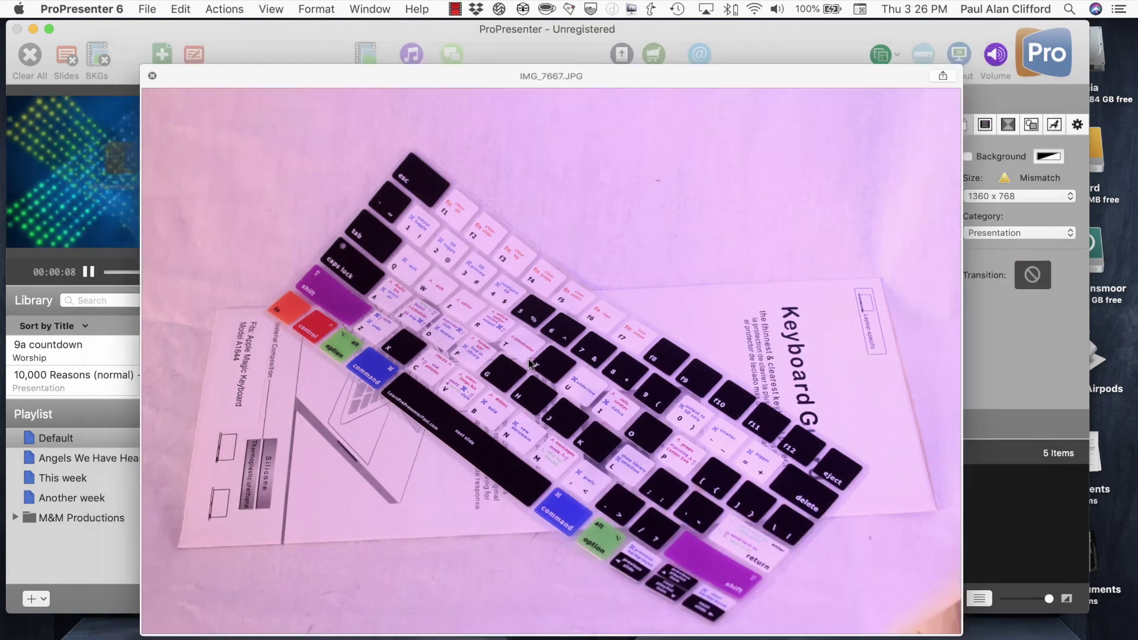
left_click_drag(424, 187, 914, 331)
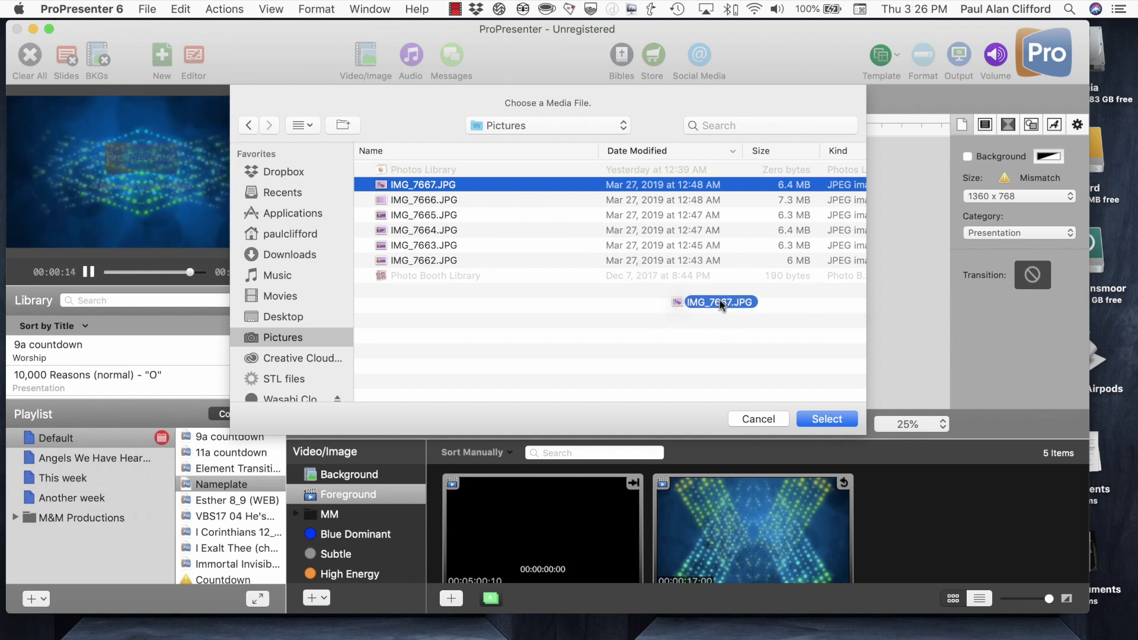
- Insert IMG_7667.JPG, align it to the top-left corner and stretch it to fill the slide
left_click(808, 424)
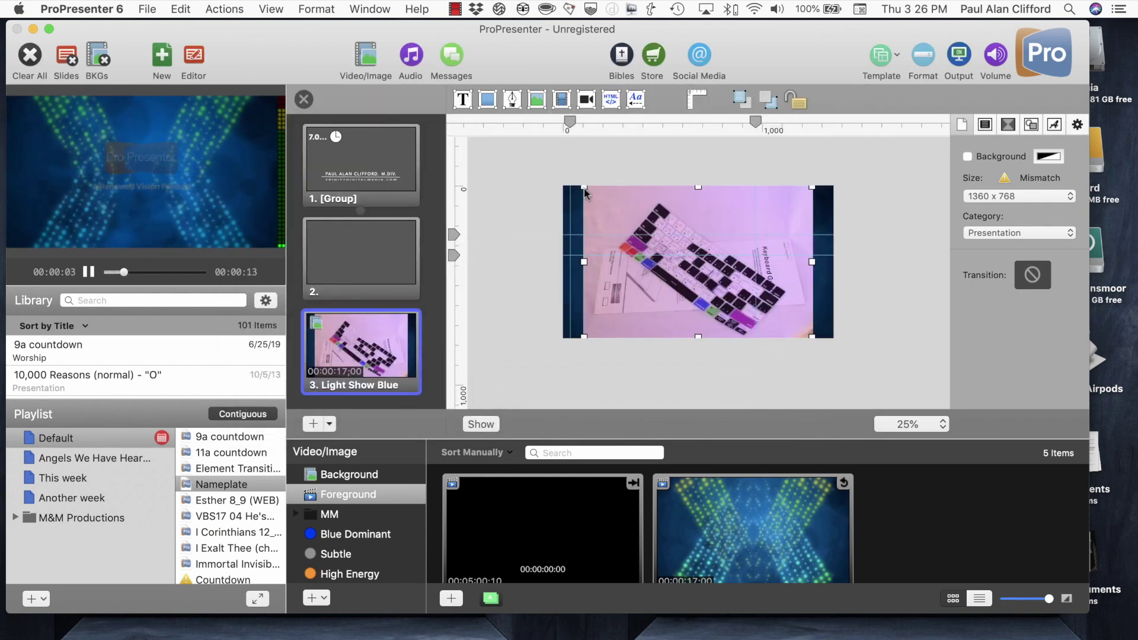
left_click_drag(573, 187, 550, 178)
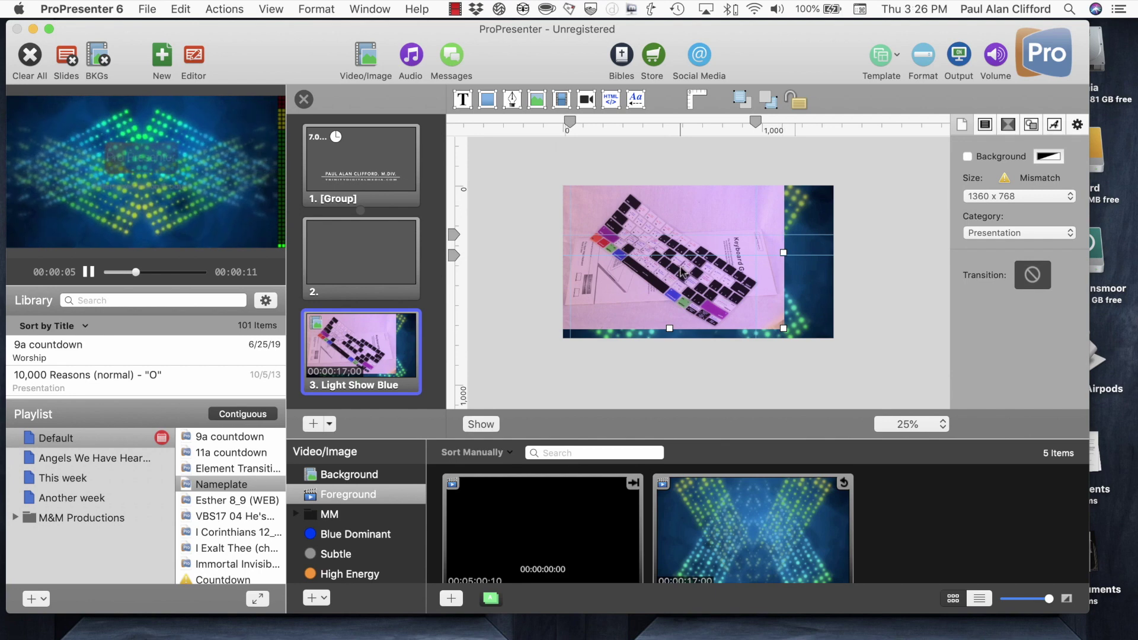
left_click_drag(783, 327, 867, 371)
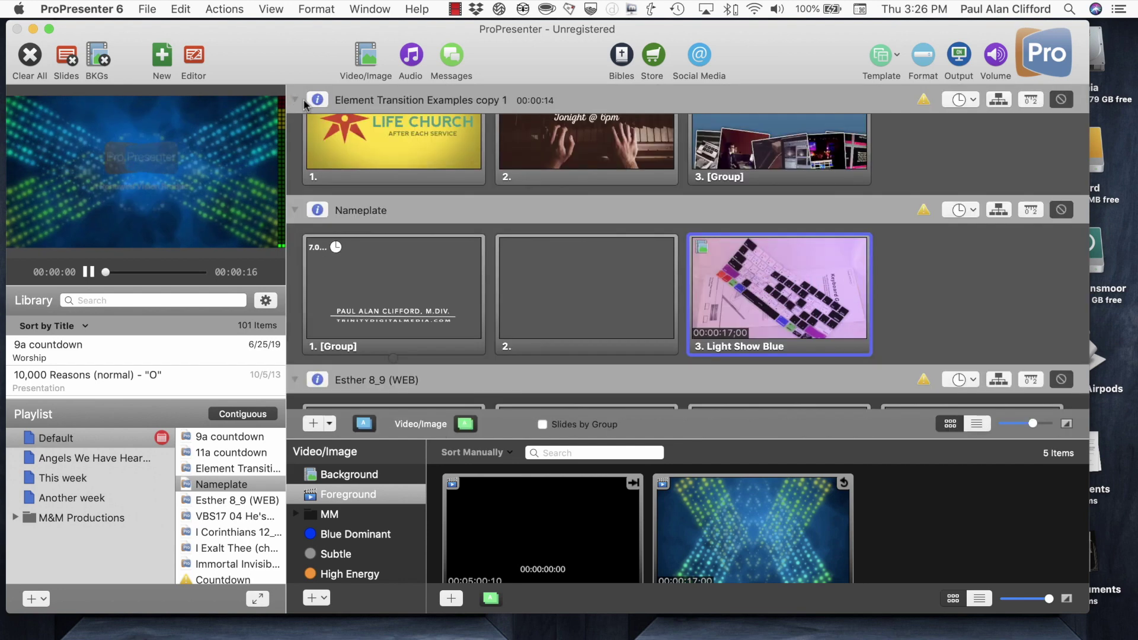
- Close the editor and play slide 3 (keyboard photo), slide 1, then blank slide 2 to output
left_click(302, 99)
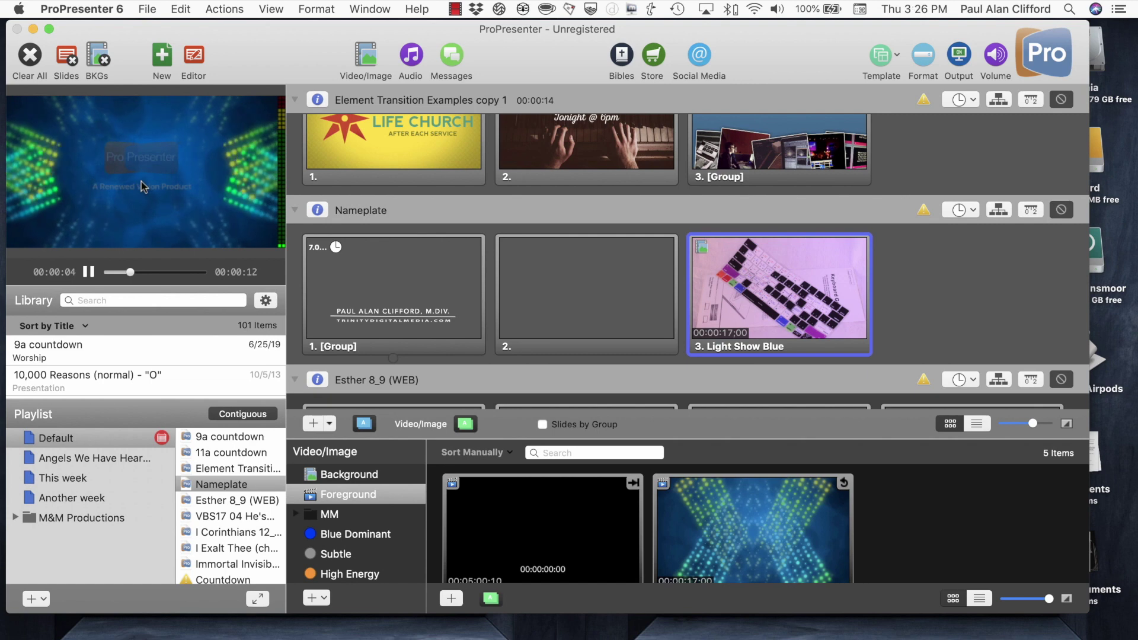
left_click(758, 298)
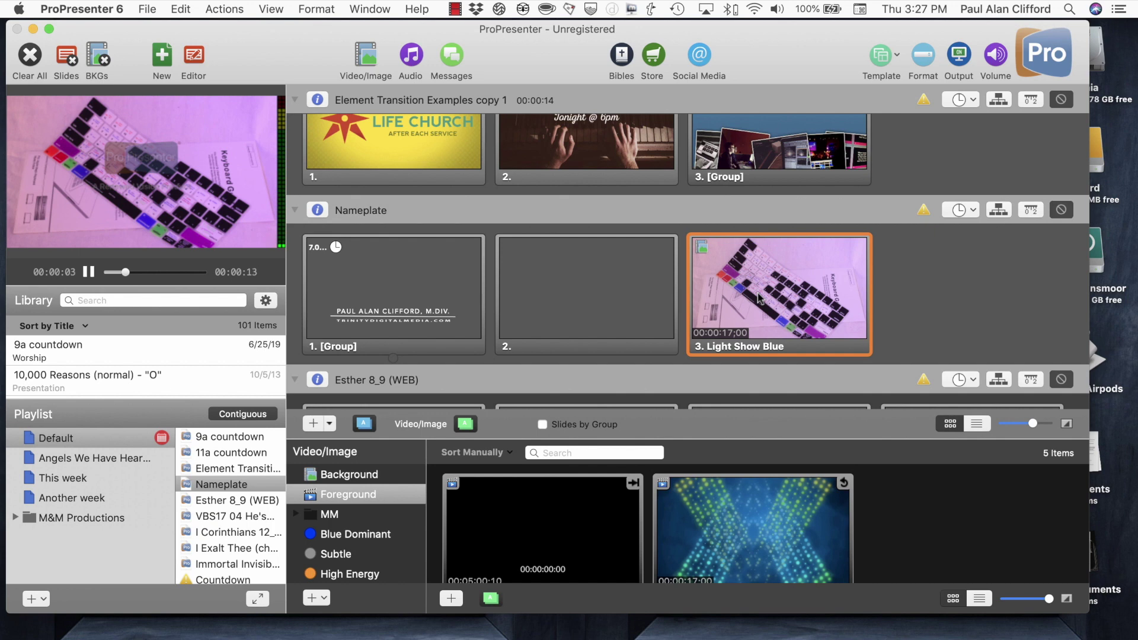
left_click(413, 285)
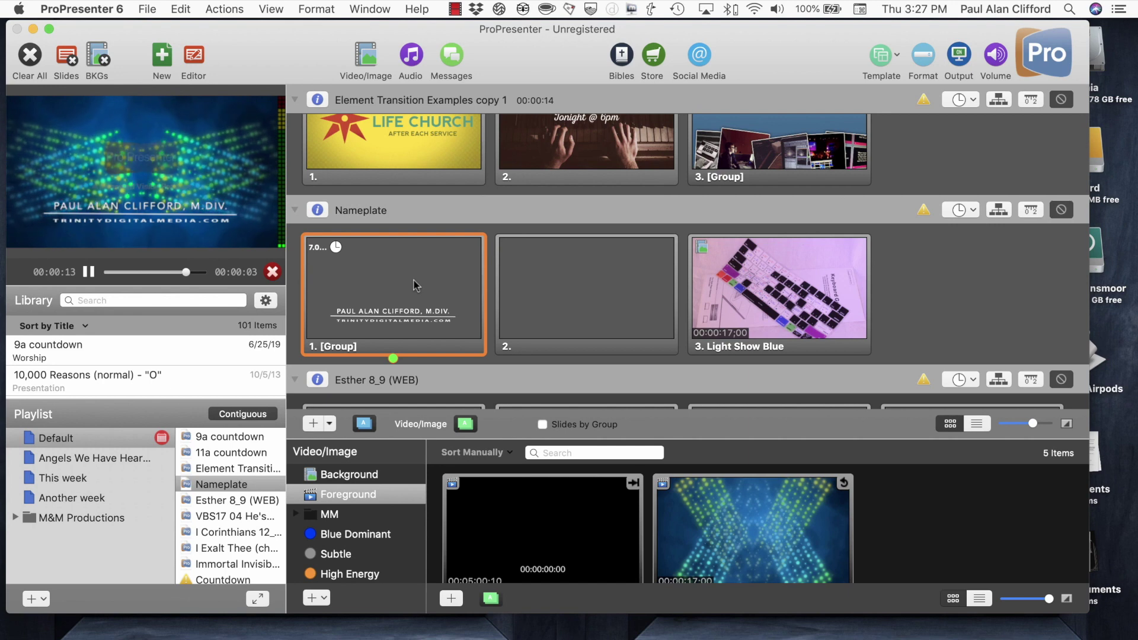
left_click(593, 298)
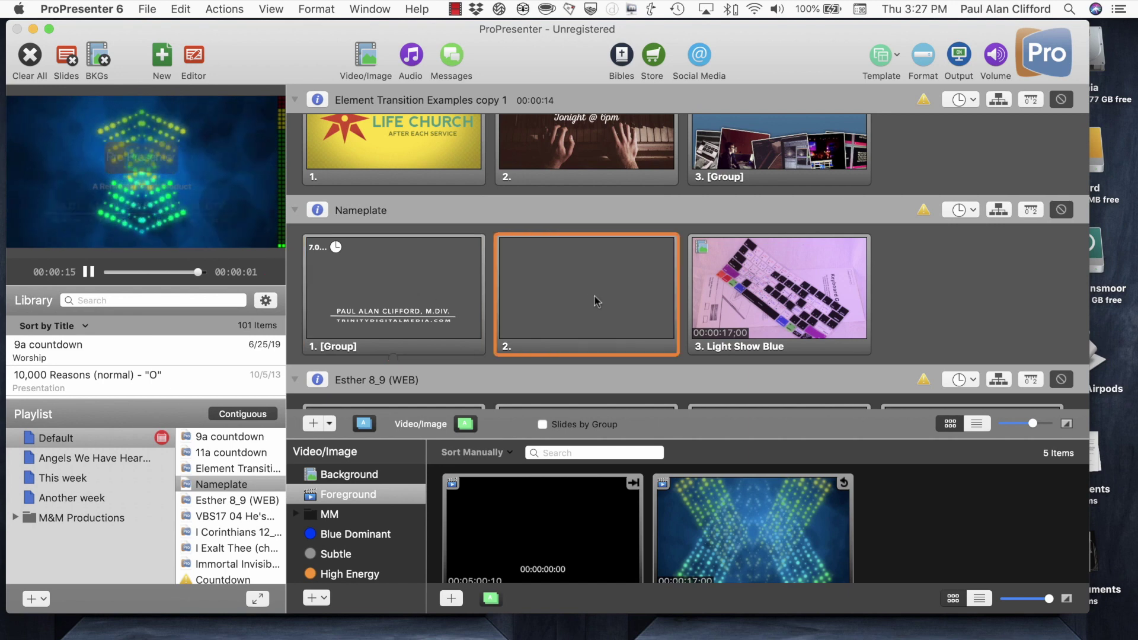